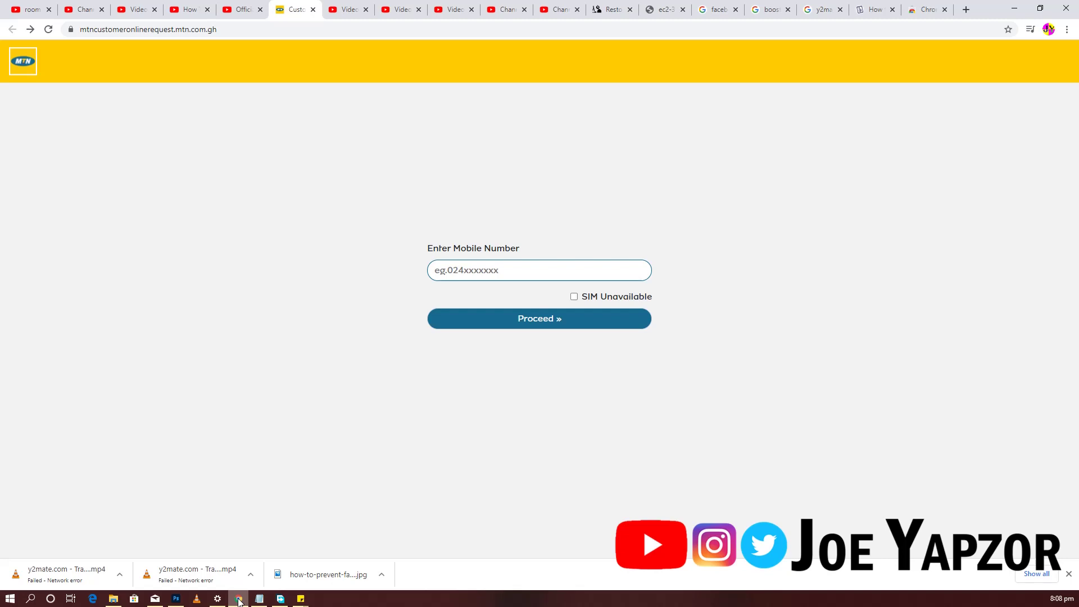
- Fill in the saved mobile number and proceed to the request forms
{"action": "left_click", "coordinate": [474, 268]}
{"action": "left_click", "coordinate": [435, 303]}
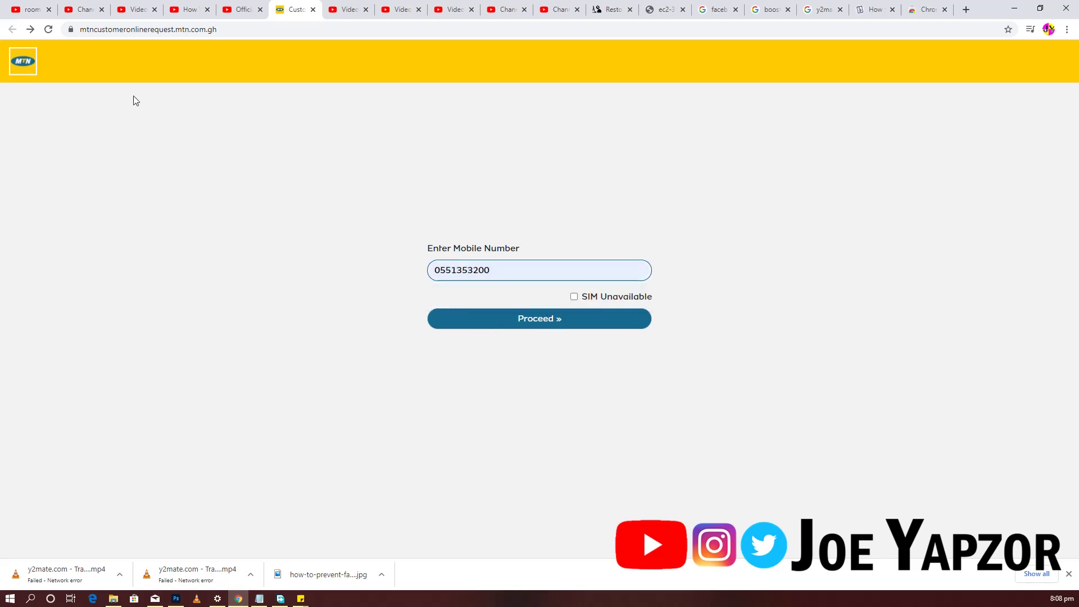
{"action": "left_click", "coordinate": [30, 30]}
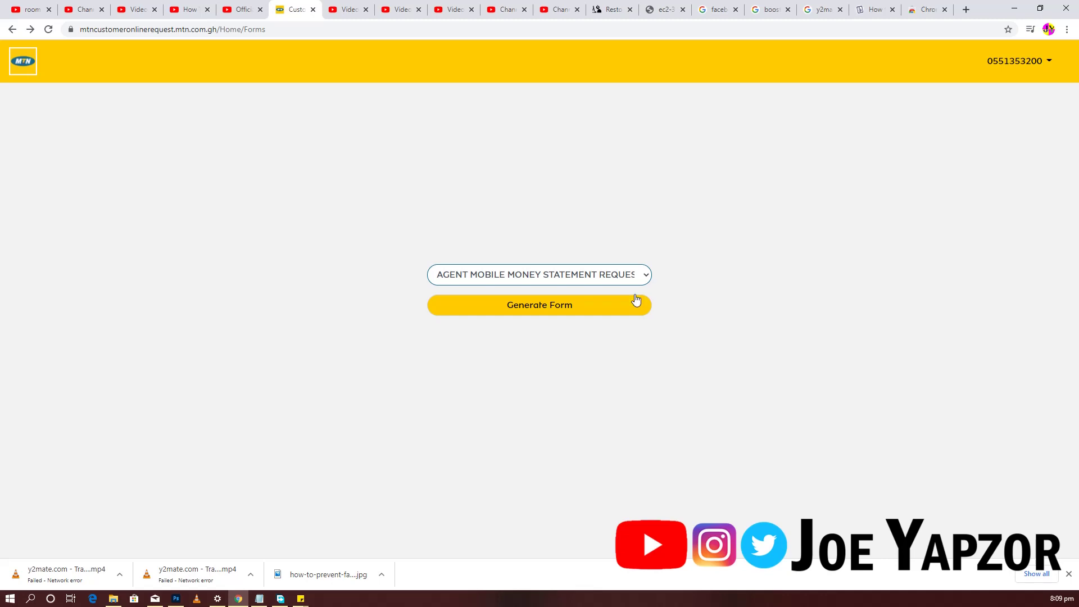
- Choose Mobile Money Registration Form from the forms list and generate it
{"action": "left_click", "coordinate": [628, 280]}
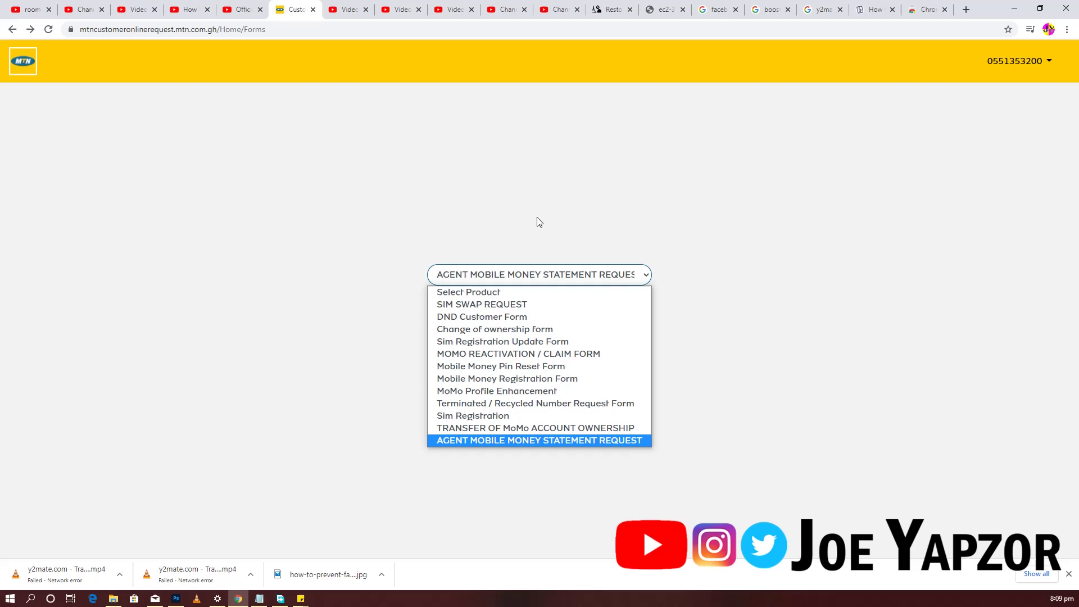
{"action": "left_click", "coordinate": [521, 269]}
{"action": "left_click", "coordinate": [512, 276]}
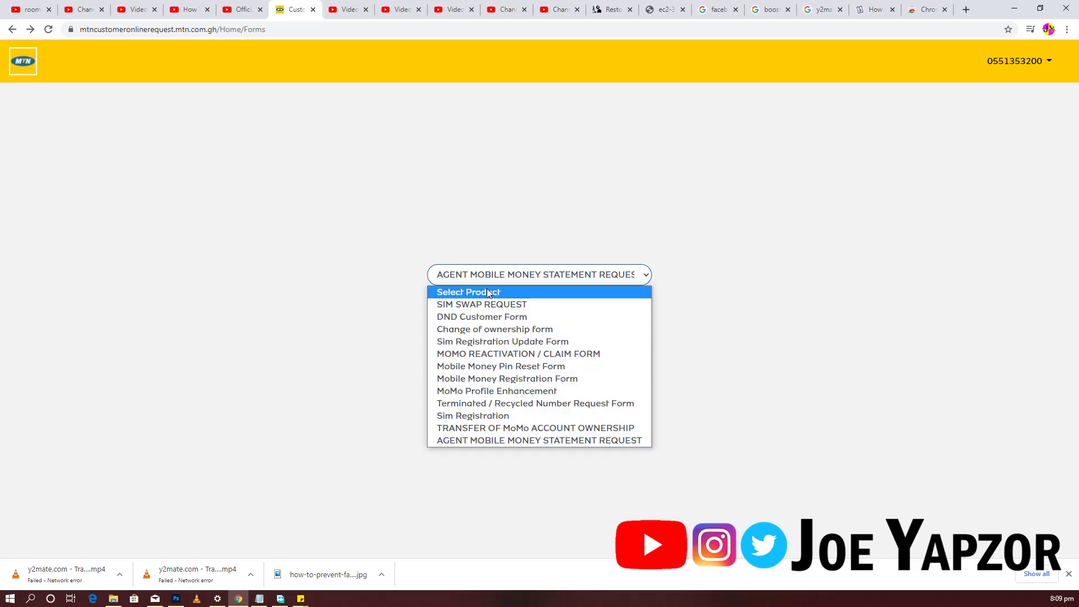
{"action": "left_click", "coordinate": [486, 290]}
{"action": "left_click", "coordinate": [492, 275]}
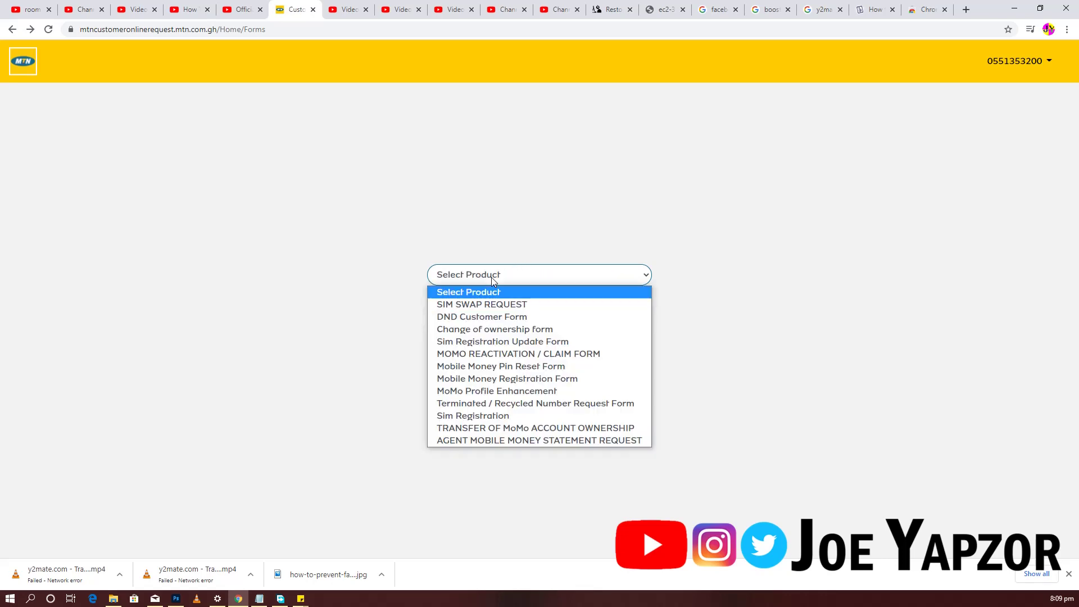
{"action": "left_click", "coordinate": [492, 380]}
{"action": "left_click", "coordinate": [515, 311]}
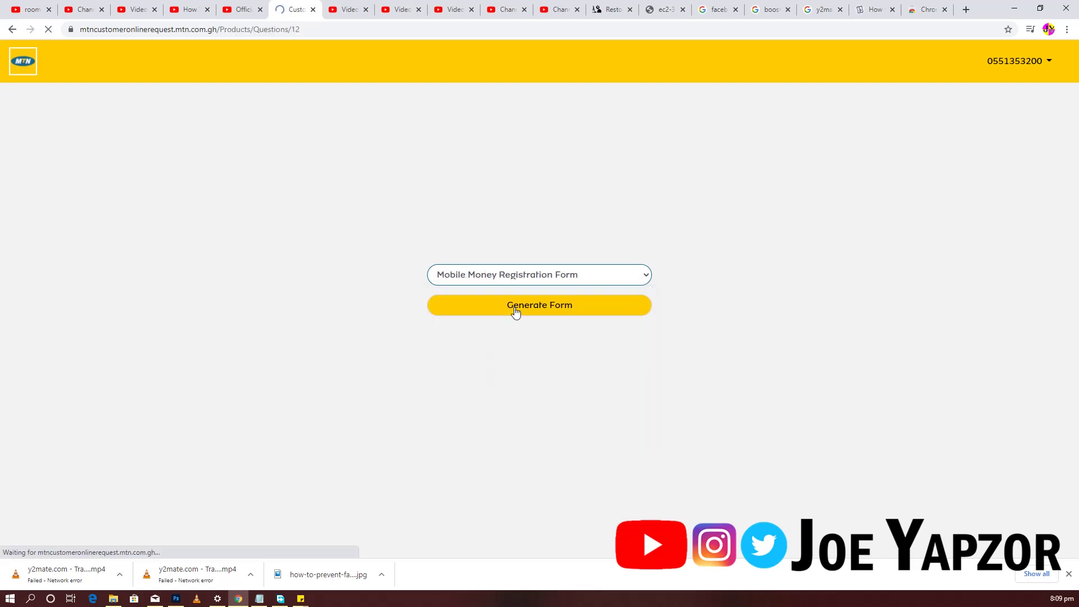
- Enter the applicant's first name, last name and phone number in the registration form
{"action": "scroll", "coordinate": [165, 337], "scroll_direction": "down", "scroll_amount": 1}
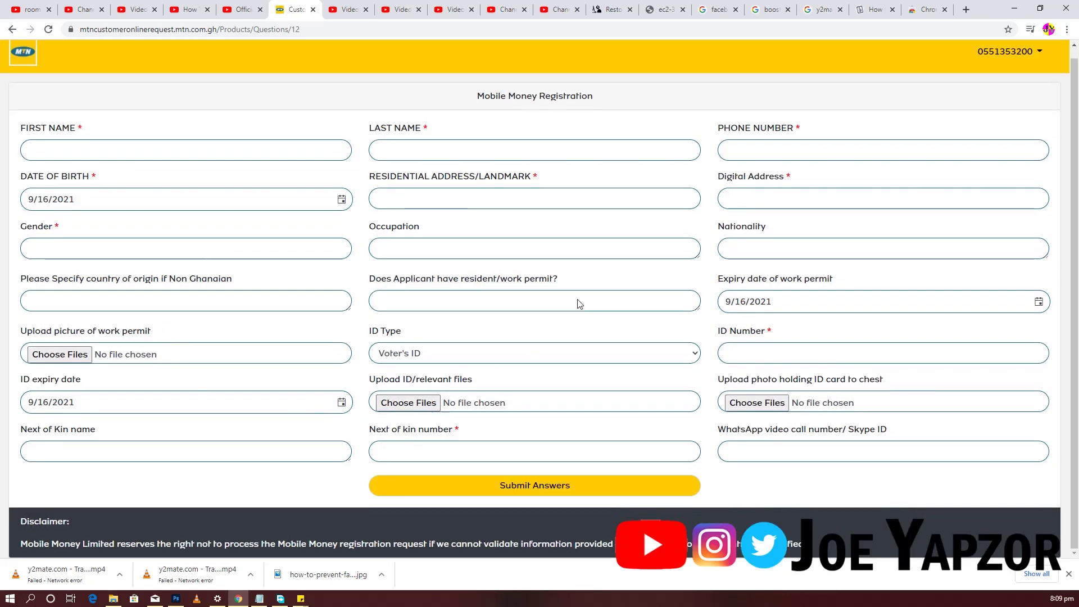
{"action": "left_click", "coordinate": [118, 152]}
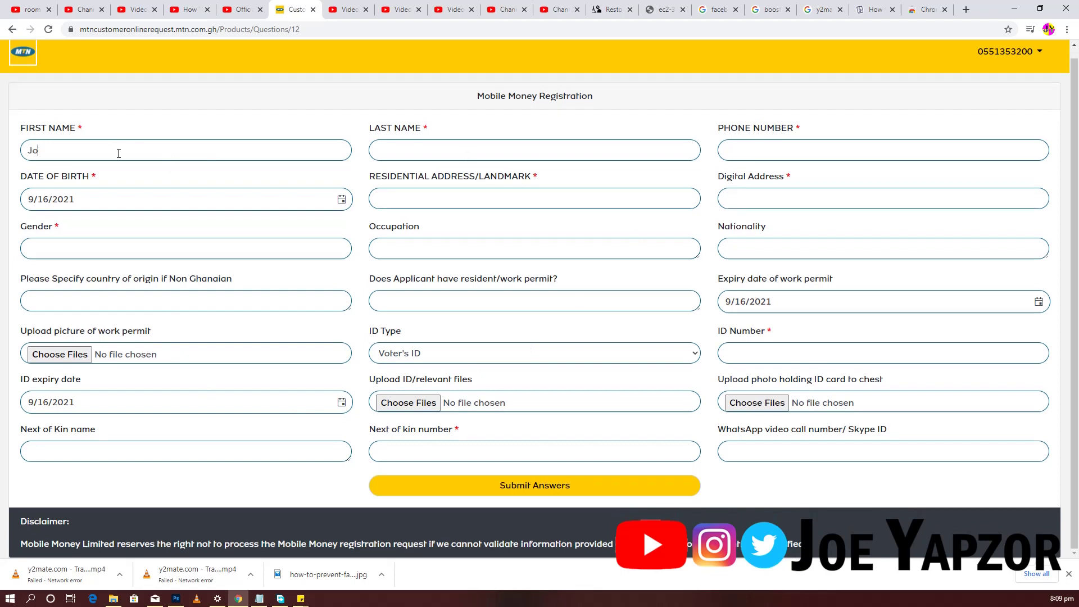
{"action": "key", "text": "Tab"}
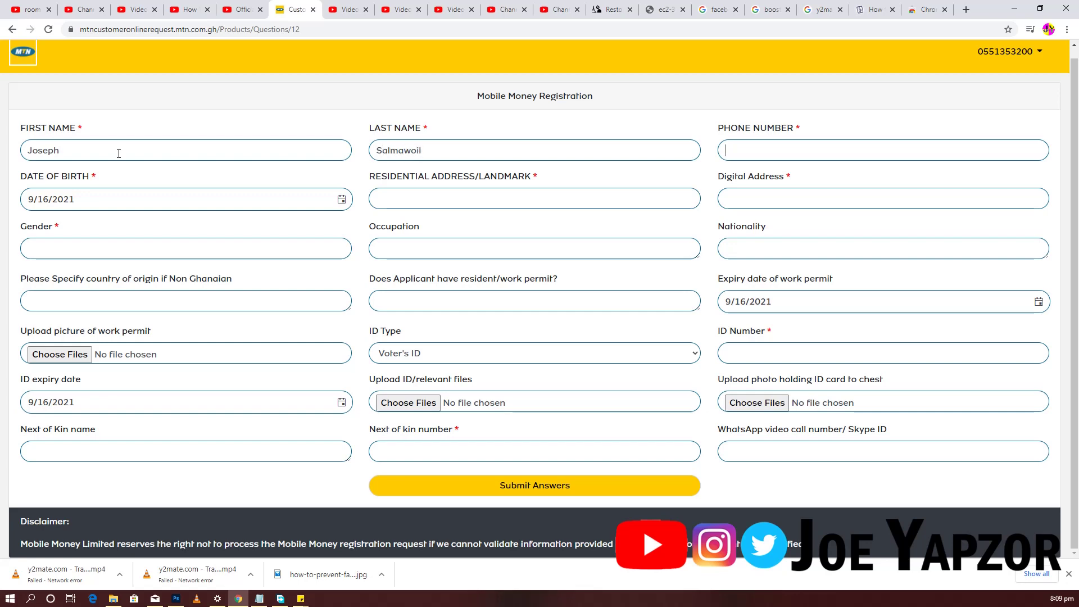
{"action": "key", "text": "ctrl+a"}
{"action": "type", "text": "Sa"}
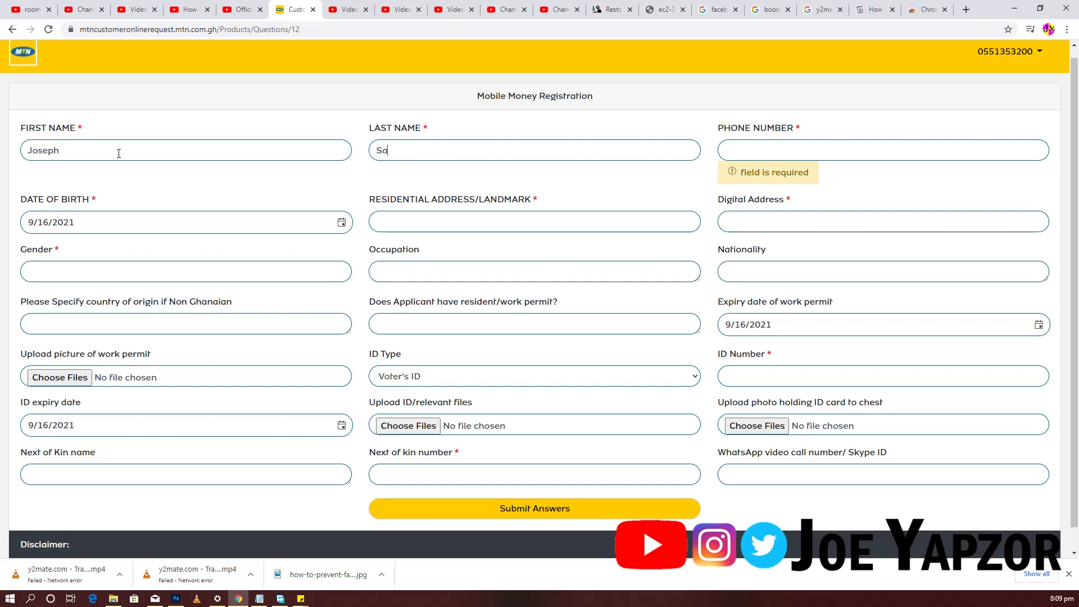
{"action": "type", "text": ";mawo"}
{"action": "type", "text": "il"}
{"action": "key", "text": "Tab"}
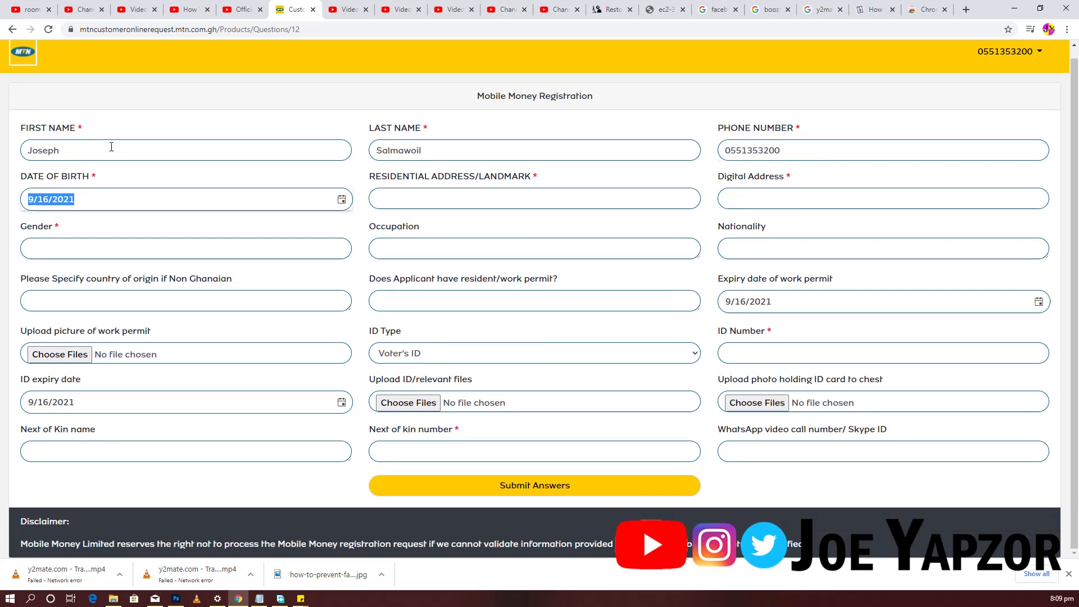
- Pick 9 August 2001 as the date of birth in the calendar
{"action": "left_click", "coordinate": [341, 199]}
{"action": "left_click", "coordinate": [91, 228]}
{"action": "left_click", "coordinate": [34, 230]}
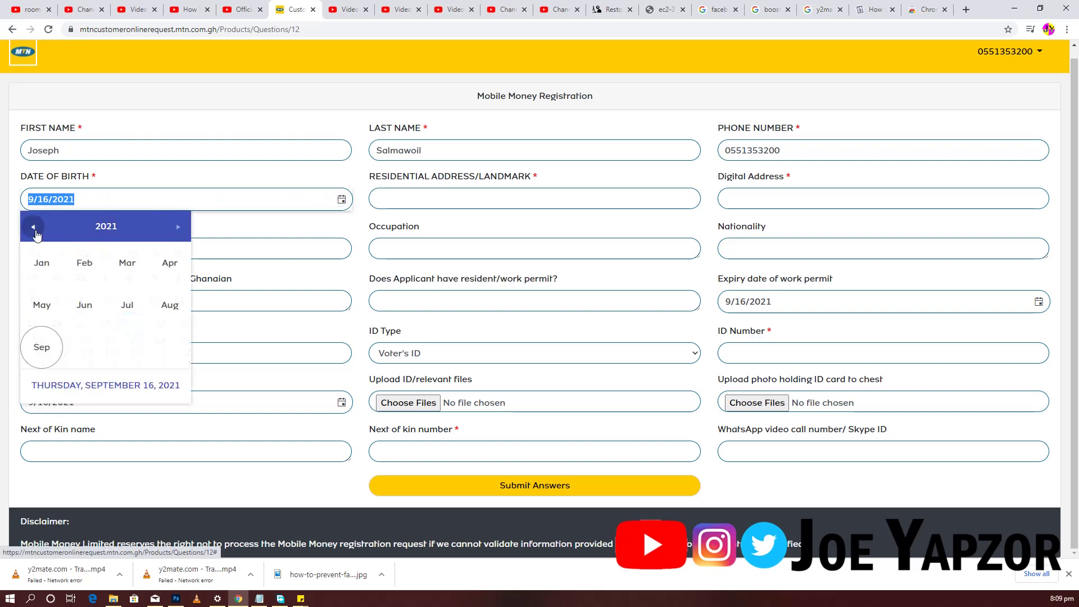
{"action": "left_click", "coordinate": [35, 232]}
{"action": "left_click", "coordinate": [34, 229]}
{"action": "left_click", "coordinate": [34, 228]}
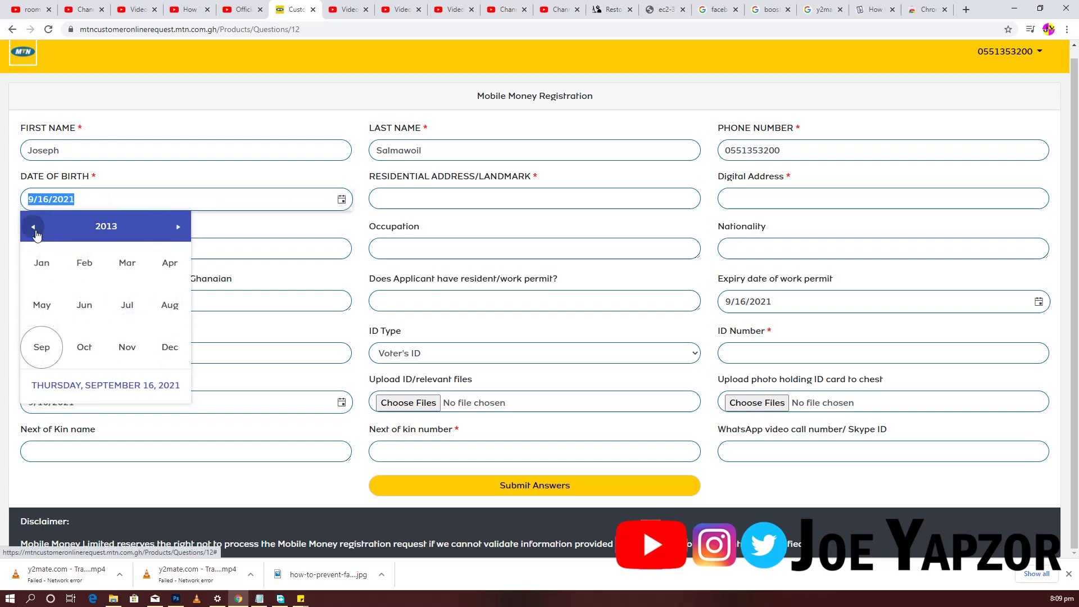
{"action": "left_click", "coordinate": [34, 229]}
{"action": "left_click", "coordinate": [34, 229]}
{"action": "left_click", "coordinate": [33, 229]}
{"action": "left_click", "coordinate": [34, 228]}
{"action": "left_click", "coordinate": [33, 229]}
{"action": "left_click", "coordinate": [33, 228]}
{"action": "left_click", "coordinate": [39, 347]}
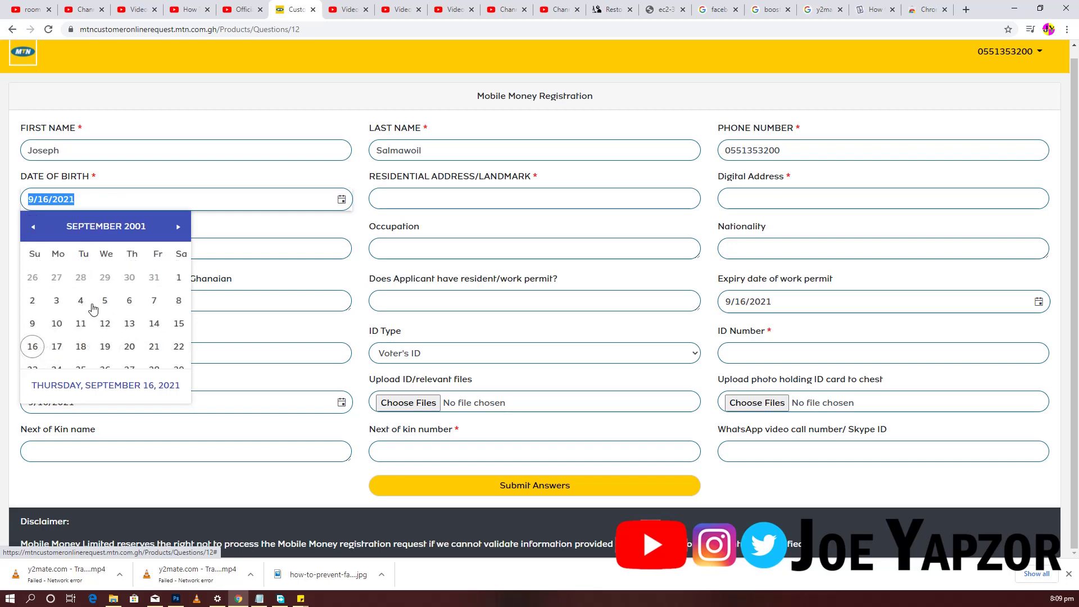
{"action": "left_click", "coordinate": [34, 227]}
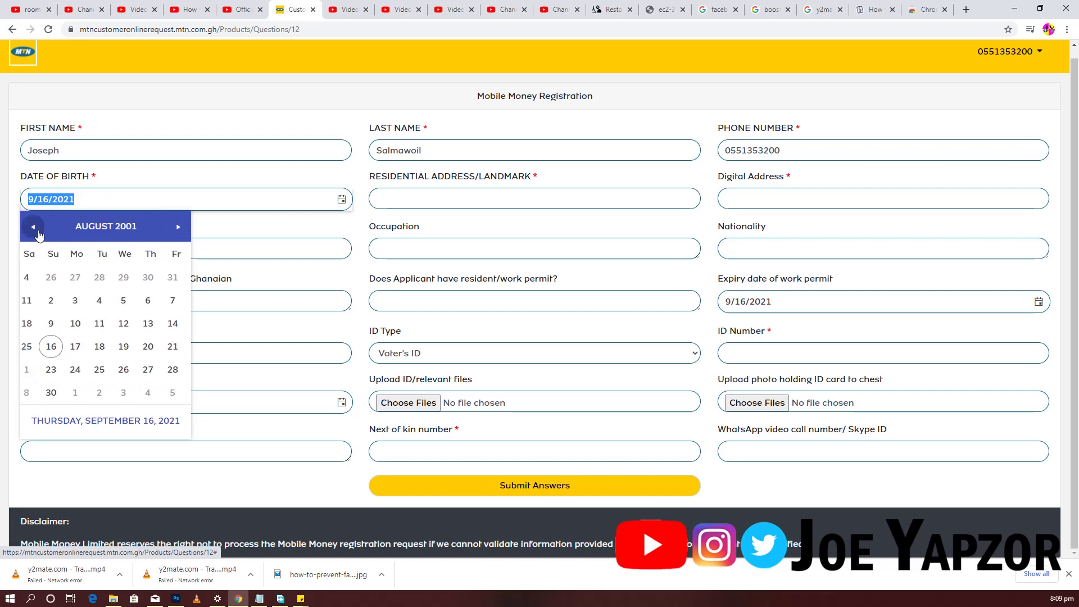
{"action": "left_click", "coordinate": [129, 301]}
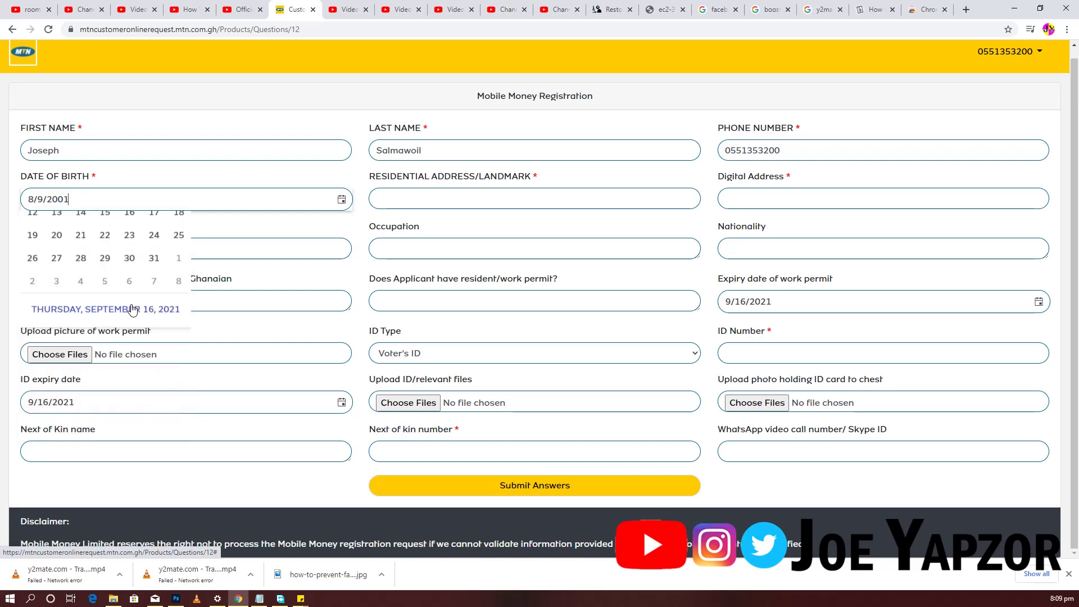
{"action": "left_click", "coordinate": [480, 200]}
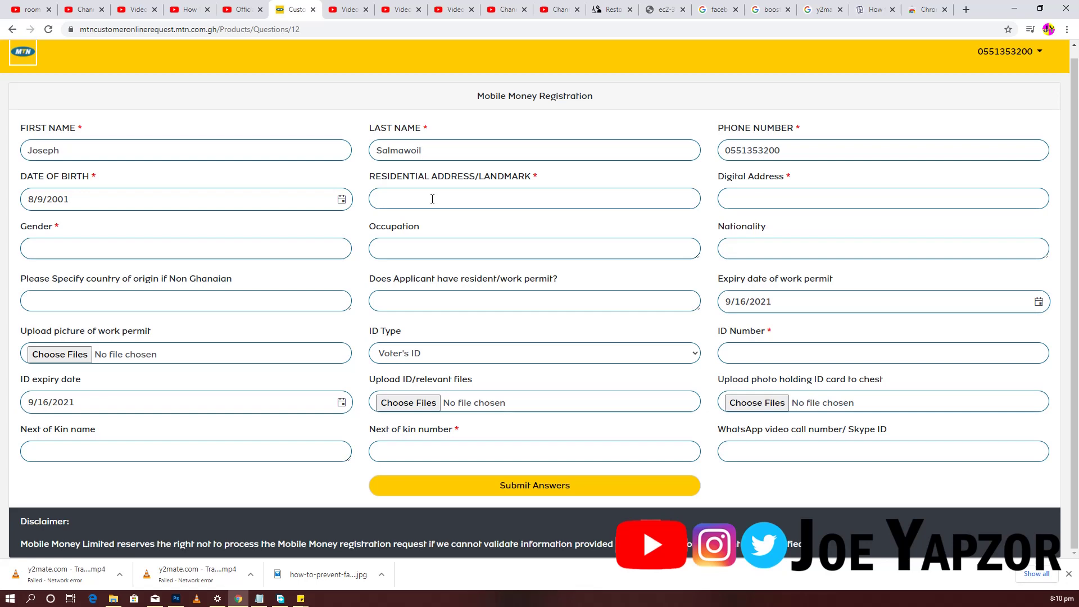
- Enter the applicant's digital address, correcting the mistyped characters
{"action": "left_click", "coordinate": [432, 199]}
{"action": "left_click", "coordinate": [800, 198]}
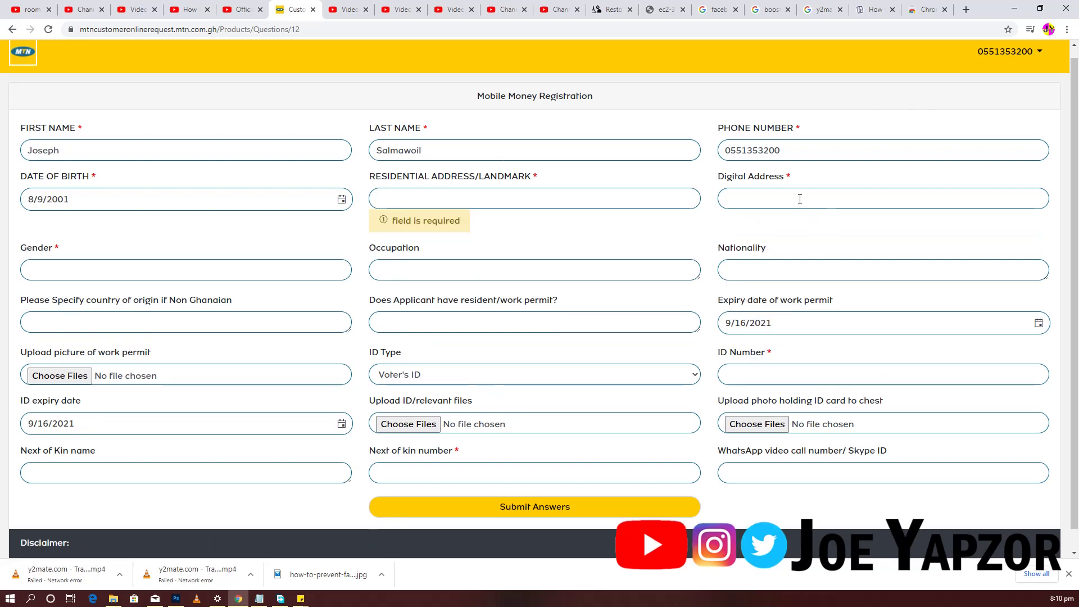
{"action": "type", "text": "UT_"}
{"action": "type", "text": "100"}
{"action": "key", "text": "BackSpace"}
{"action": "key", "text": "BackSpace"}
{"action": "key", "text": "BackSpace"}
{"action": "type", "text": "T-10100"}
- Enter gender Male and occupation 'Studemty', leaving Nationality blank so it is flagged required
{"action": "left_click", "coordinate": [171, 274]}
{"action": "type", "text": "M"}
{"action": "type", "text": "ale"}
{"action": "type", "text": "Su"}
{"action": "type", "text": "udemty"}
{"action": "left_click", "coordinate": [792, 277]}
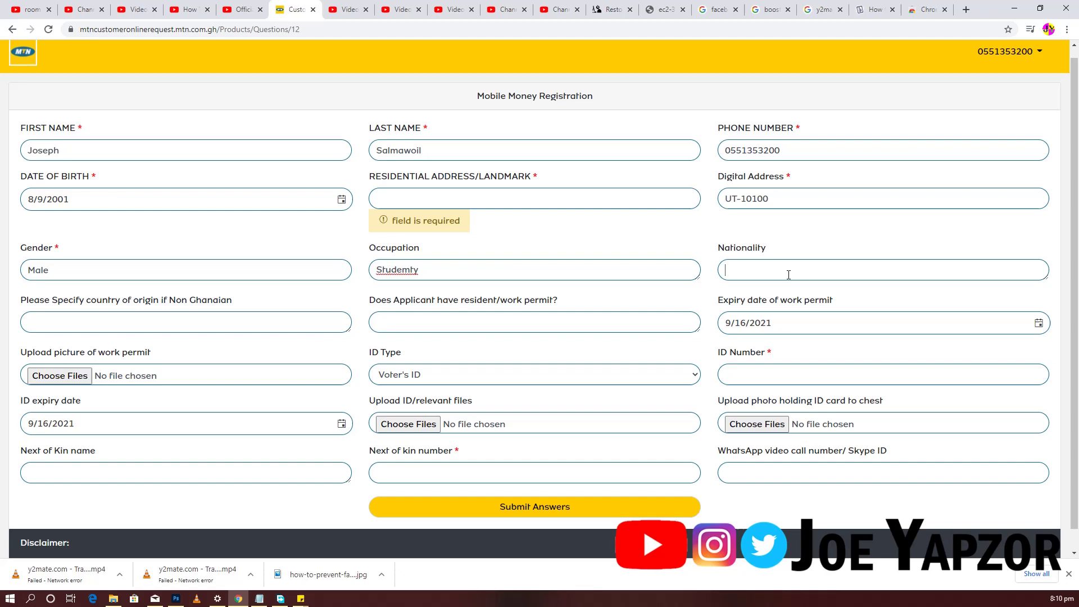
{"action": "left_click", "coordinate": [87, 313]}
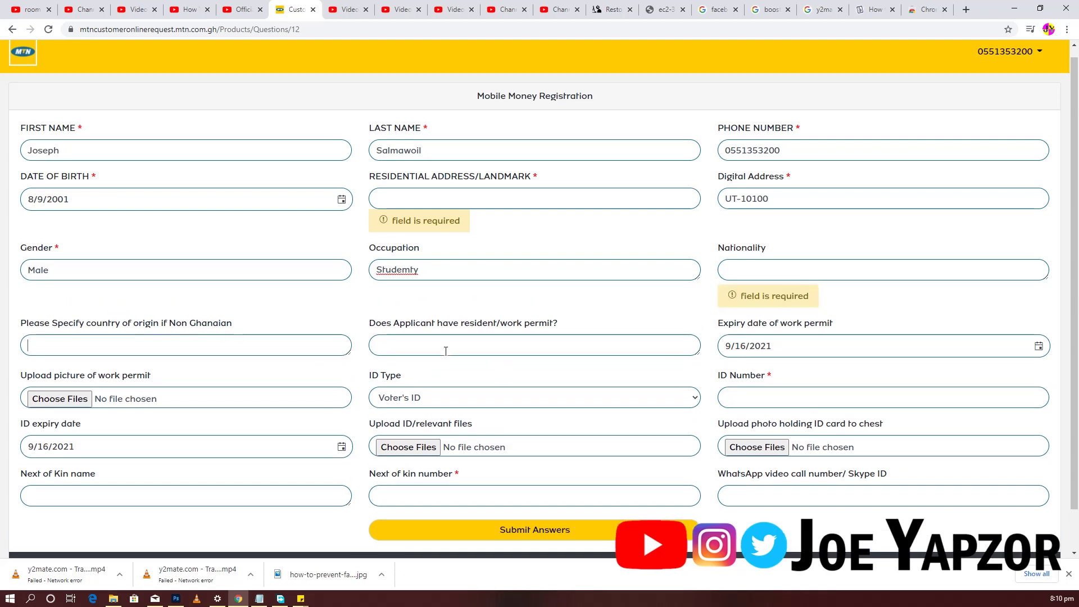
{"action": "scroll", "coordinate": [450, 346], "scroll_direction": "down", "scroll_amount": 1}
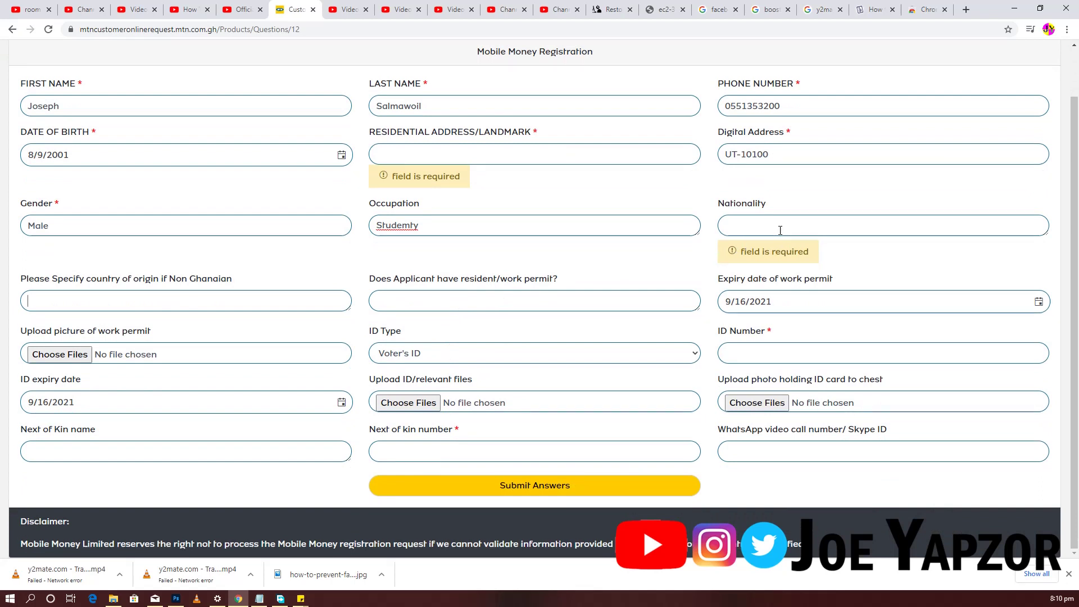
{"action": "left_click", "coordinate": [759, 225]}
{"action": "left_click", "coordinate": [94, 299]}
- Choose National Identification Card as the ID type and enter the ID card number
{"action": "left_click_drag", "start_coordinate": [788, 301], "coordinate": [728, 298]}
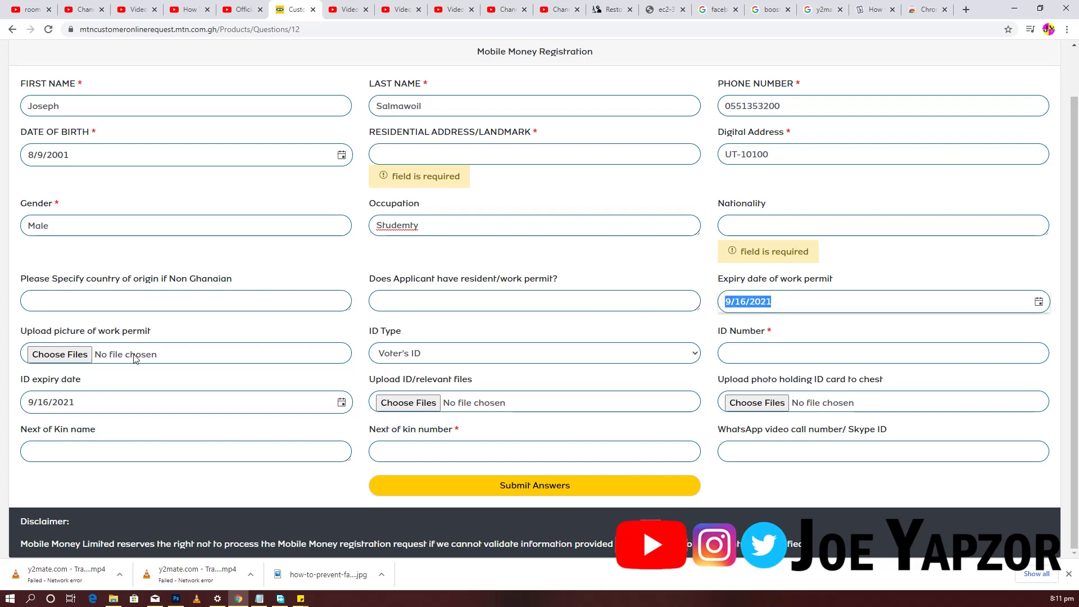
{"action": "left_click", "coordinate": [504, 355]}
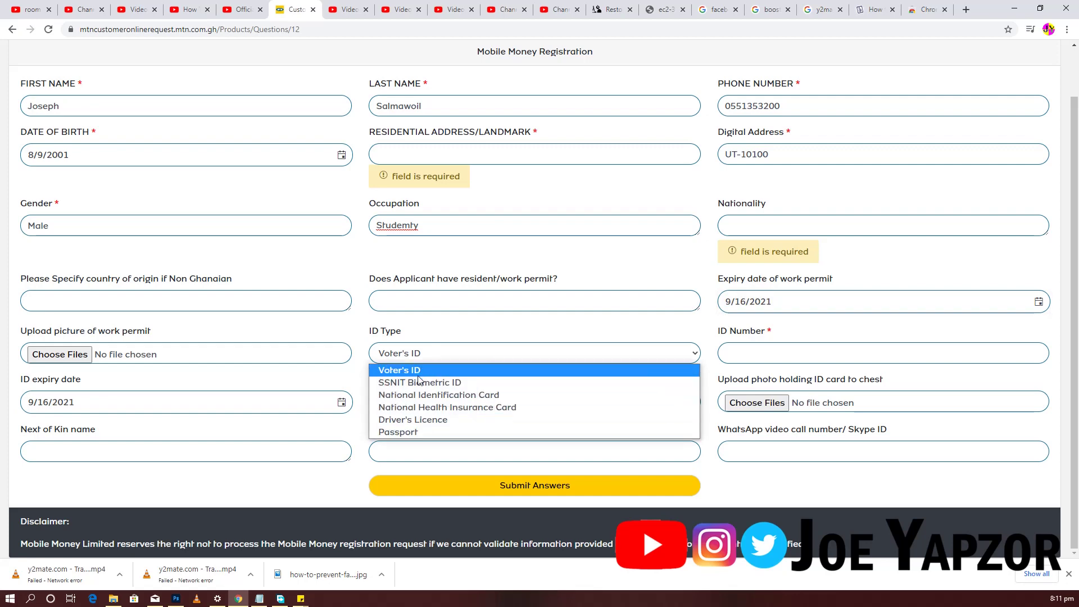
{"action": "left_click", "coordinate": [439, 397]}
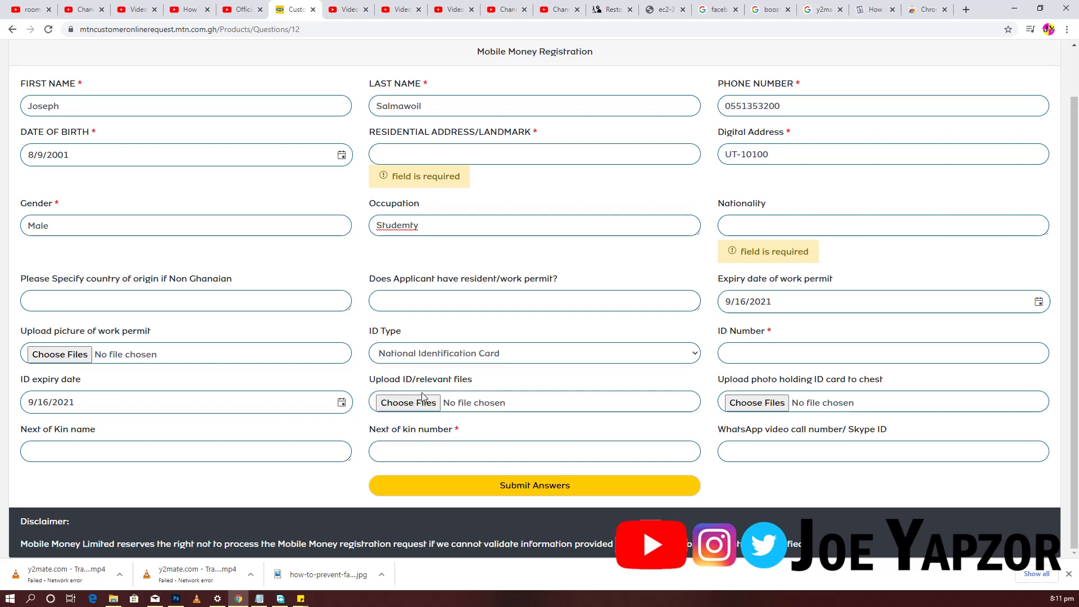
{"action": "left_click", "coordinate": [748, 355]}
{"action": "triple_click", "coordinate": [107, 401]}
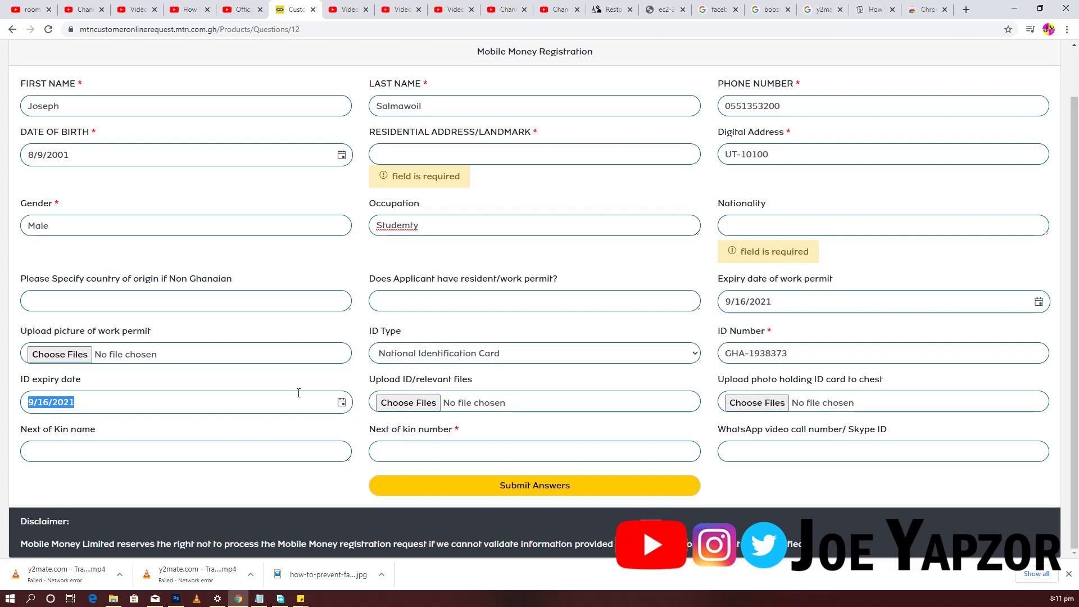
- Upload 'Macons - 300 timetab;e.jpg' as the ID/relevant file
{"action": "left_click", "coordinate": [413, 403]}
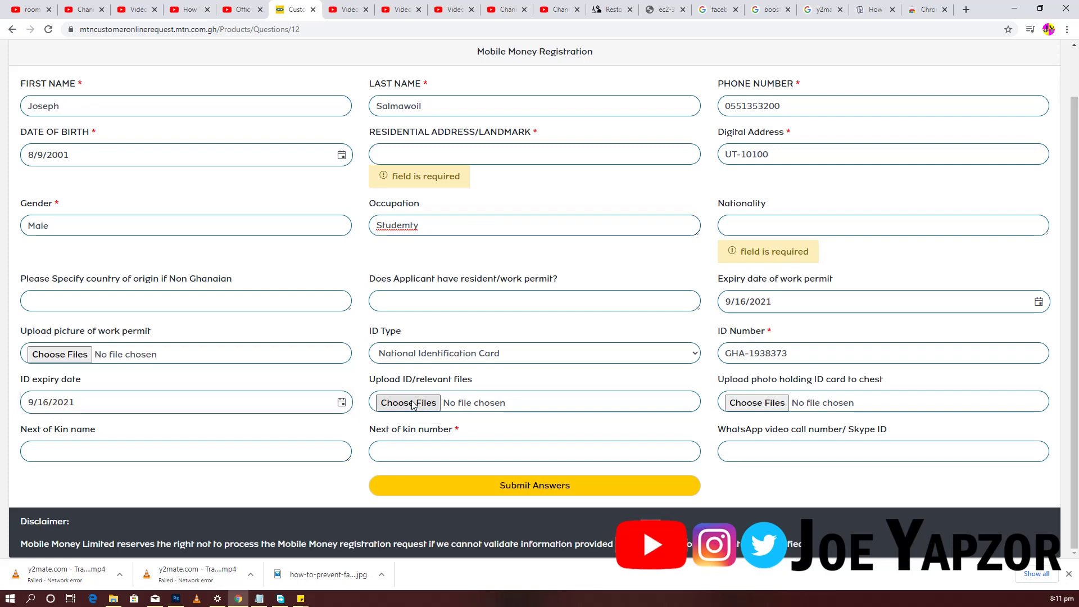
{"action": "scroll", "coordinate": [243, 229], "scroll_direction": "down", "scroll_amount": 5}
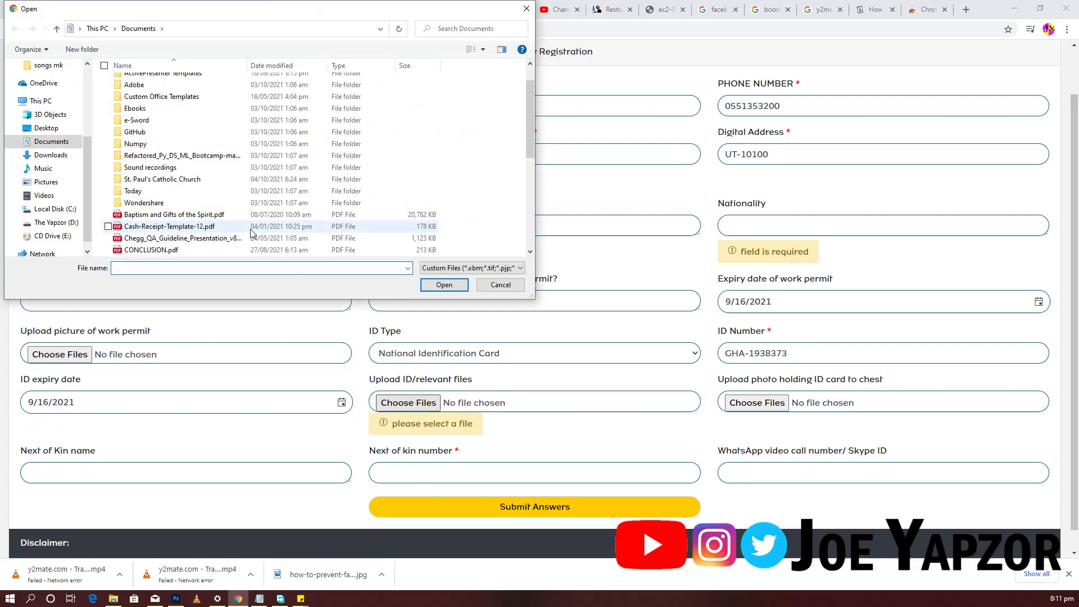
{"action": "left_click", "coordinate": [159, 145]}
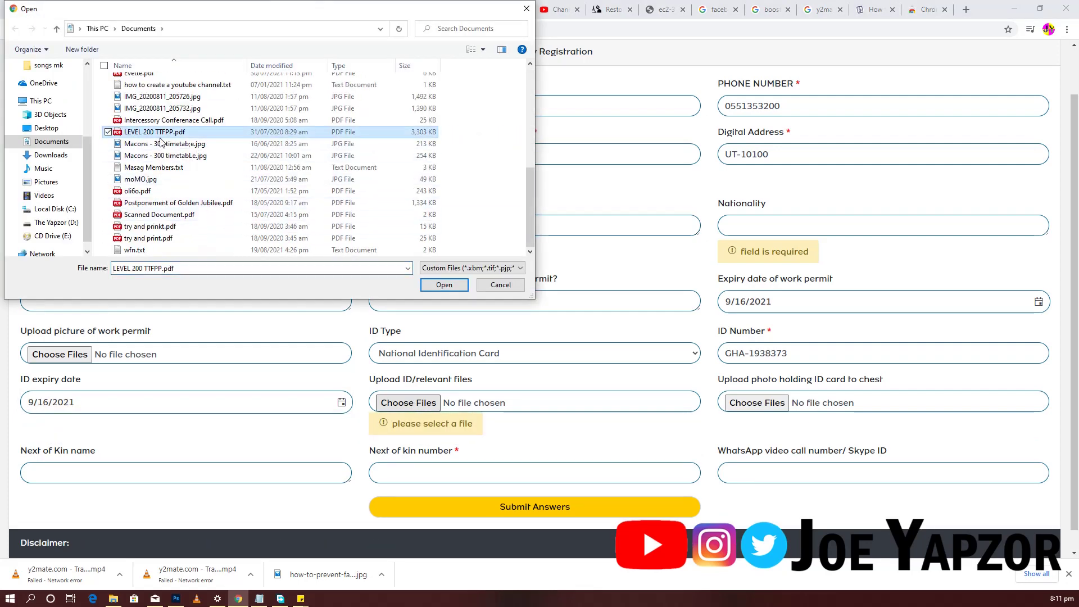
{"action": "left_click", "coordinate": [440, 285]}
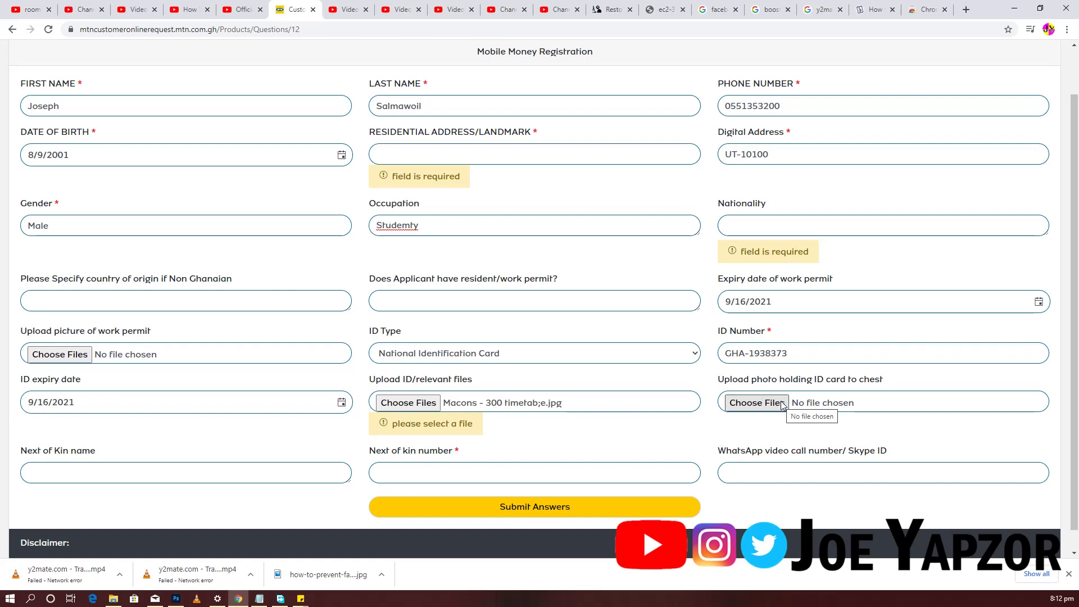
{"action": "scroll", "coordinate": [736, 428], "scroll_direction": "down", "scroll_amount": 1}
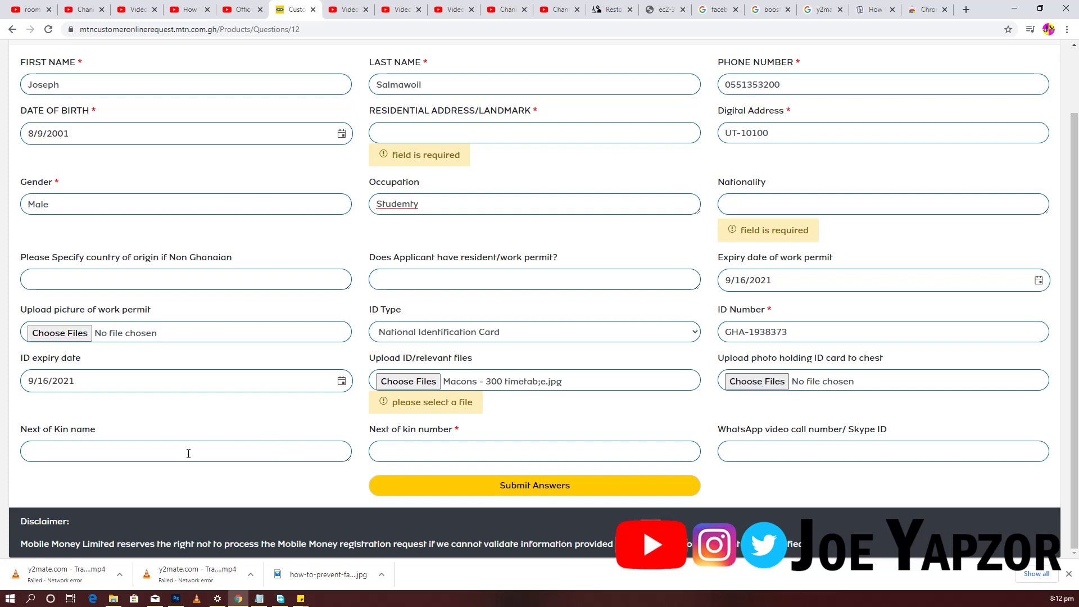
- Type the next of kin's full name, fixing typos in the surname
{"action": "left_click", "coordinate": [151, 453]}
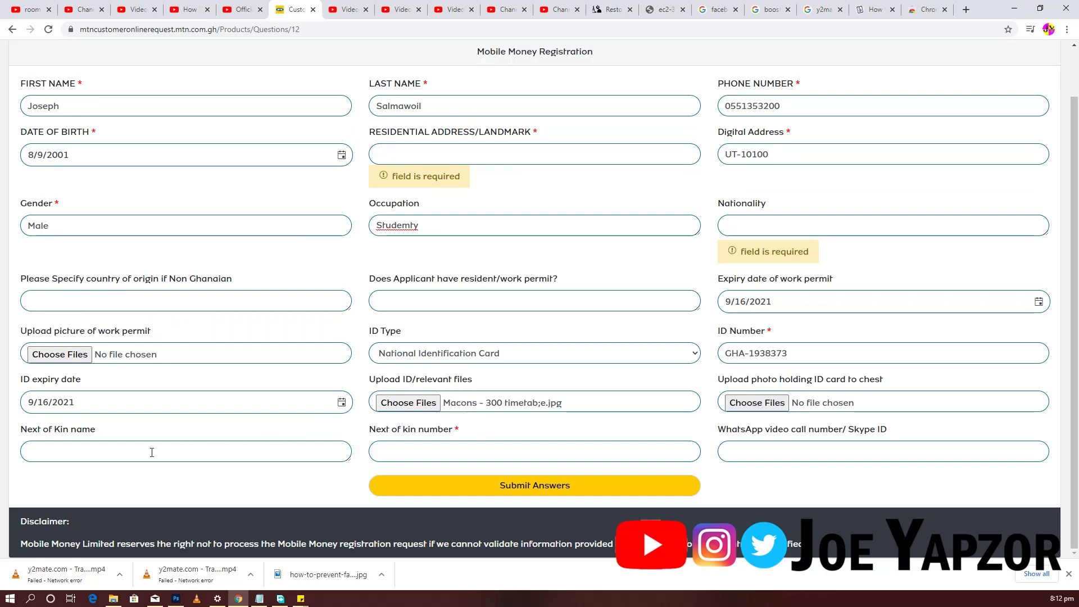
{"action": "key", "text": "Tab"}
{"action": "left_click", "coordinate": [152, 452]}
{"action": "key", "text": "BackSpace"}
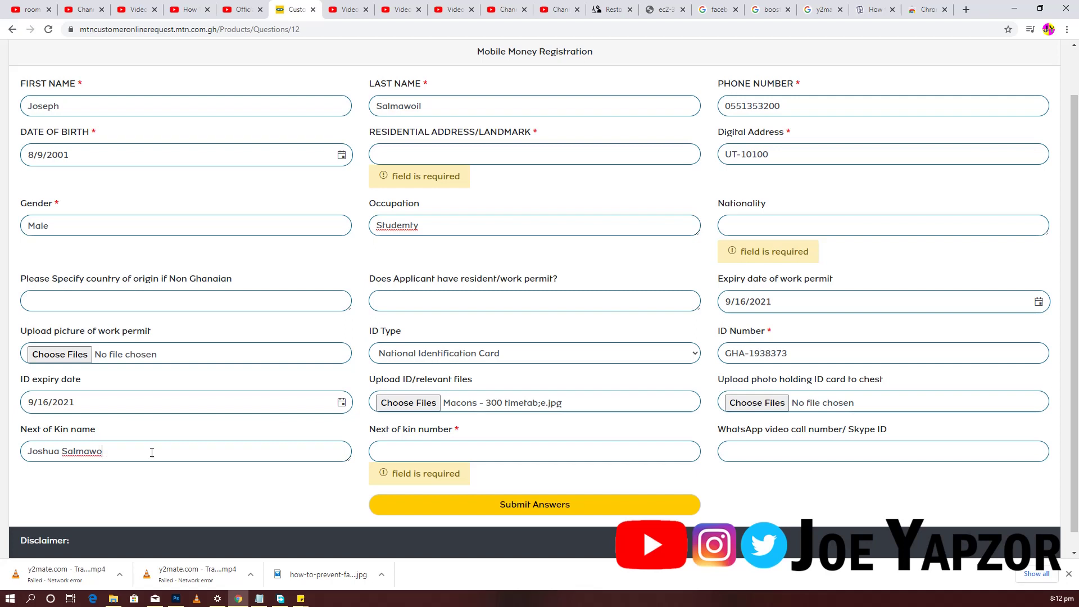
{"action": "type", "text": "bil"}
{"action": "key", "text": "Tab"}
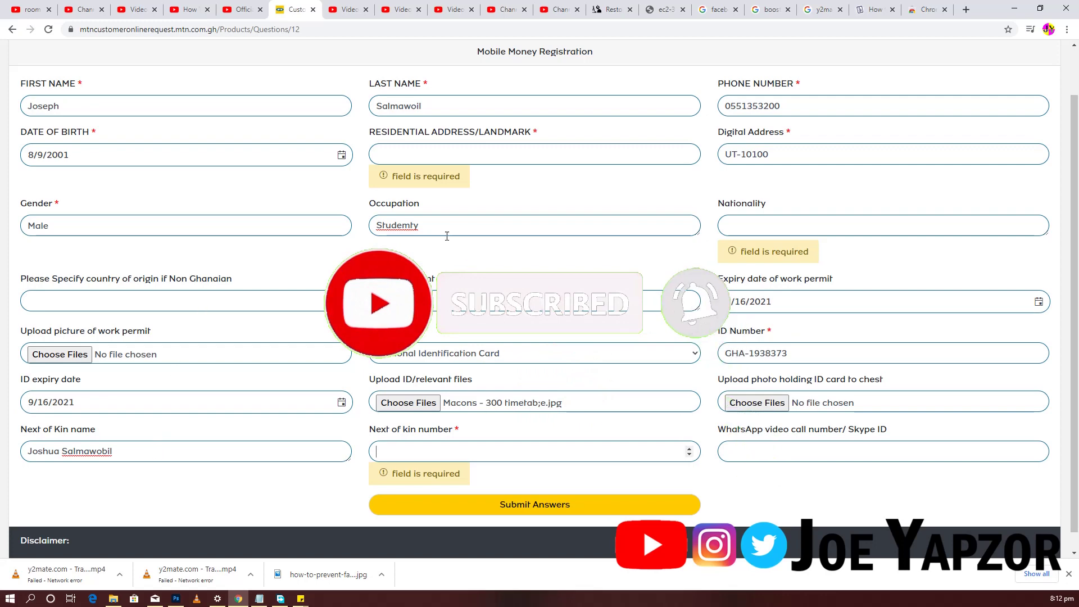
- Replace occupation 'Studemty' with the suggested 'Student' and set the next of kin number to 1
{"action": "right_click", "coordinate": [407, 232]}
{"action": "left_click", "coordinate": [431, 242]}
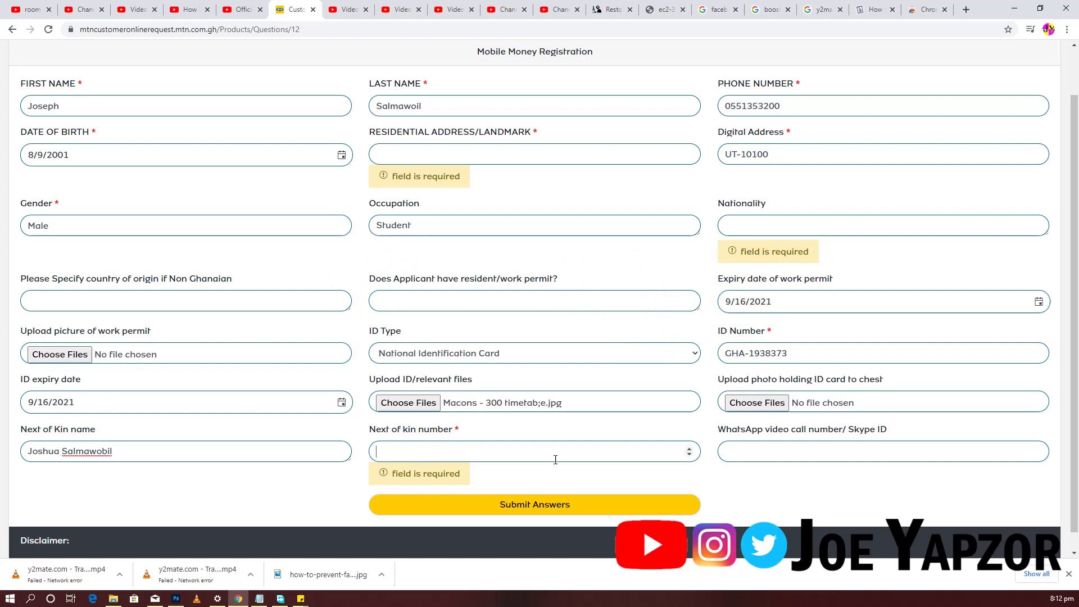
{"action": "left_click", "coordinate": [689, 450]}
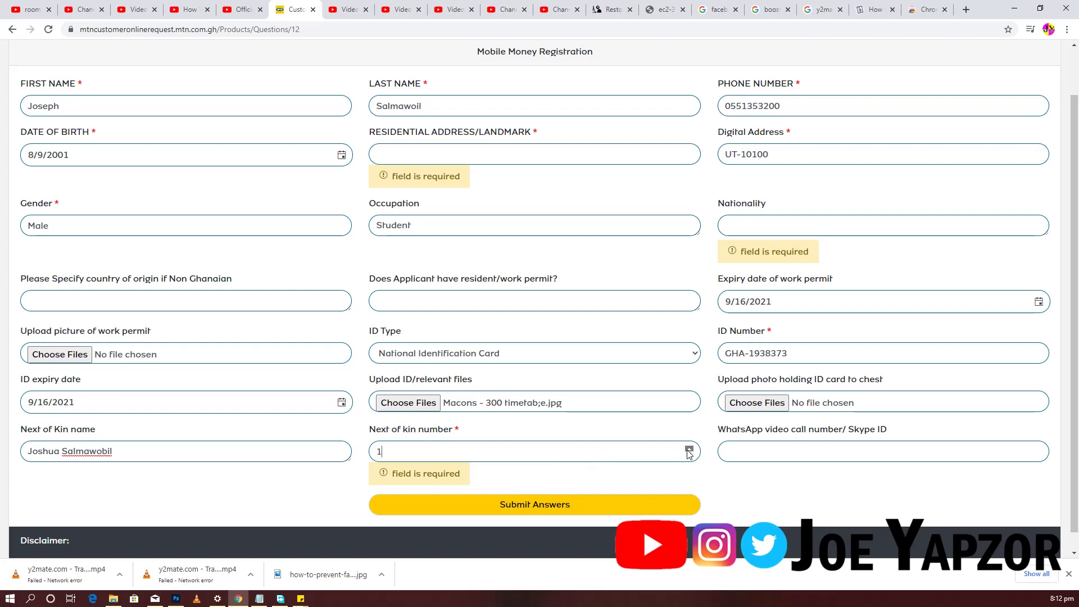
{"action": "key", "text": "ctrl+a"}
{"action": "left_click", "coordinate": [433, 484]}
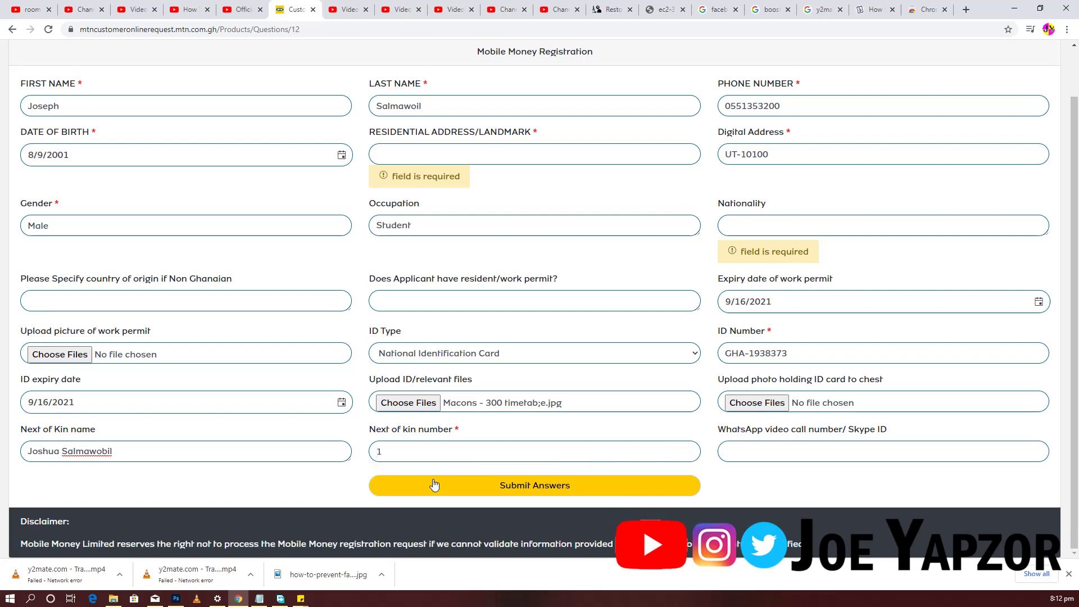
{"action": "left_click", "coordinate": [741, 450]}
{"action": "left_click", "coordinate": [689, 454]}
{"action": "left_click", "coordinate": [798, 453]}
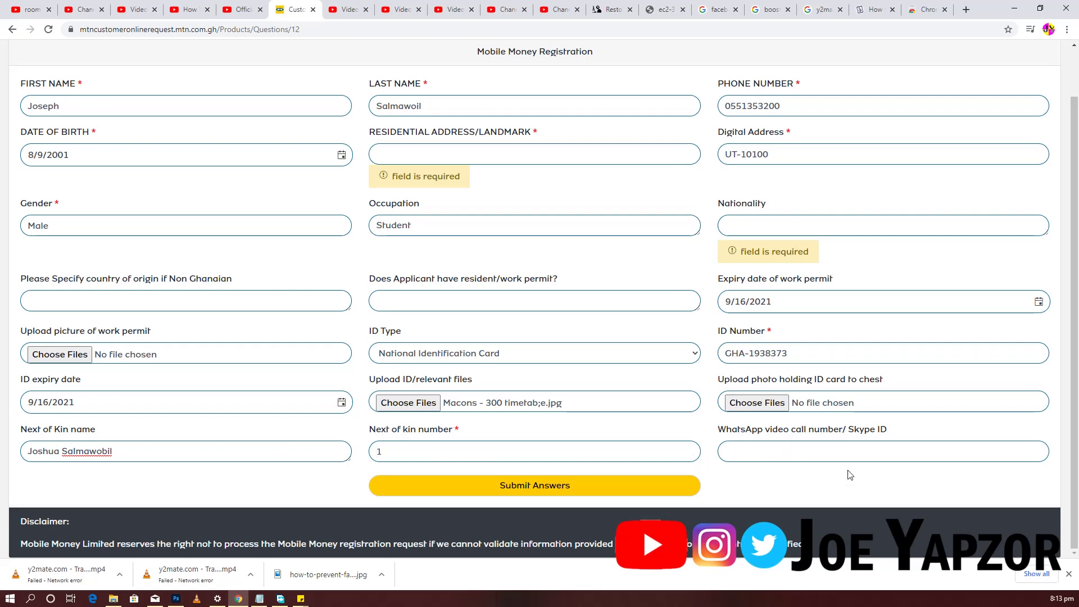